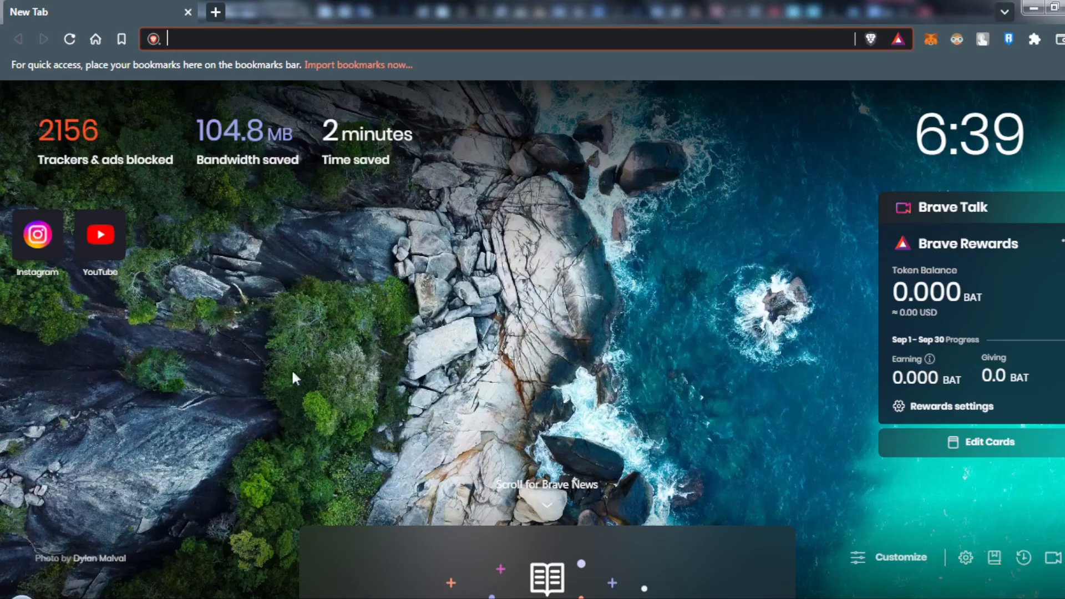
# Search the web for "obs" and open the official obsproject.com website.
pyautogui.write('obs')
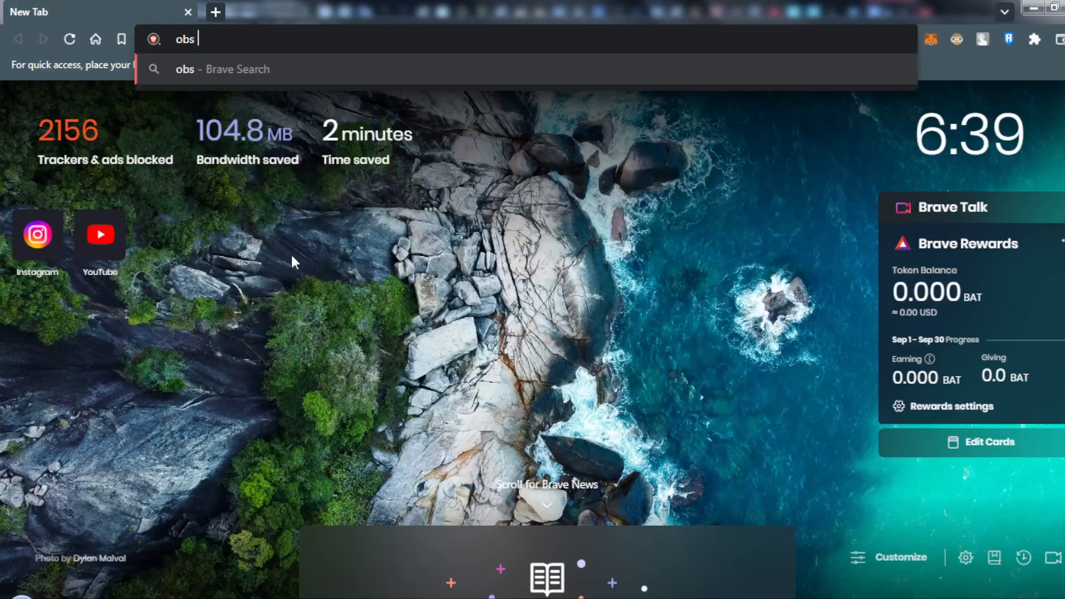
pyautogui.press('Return')
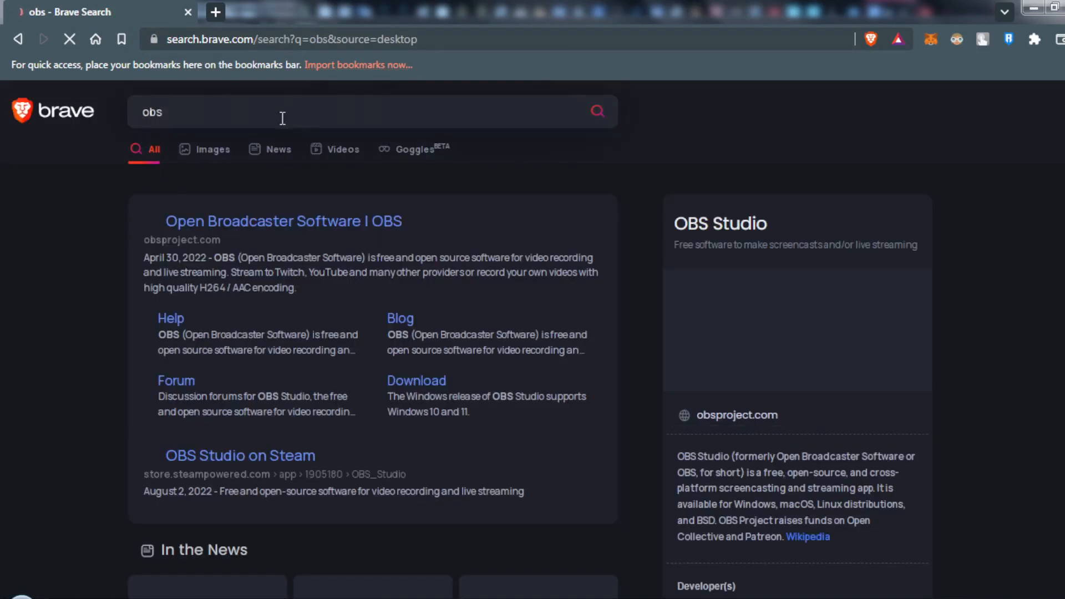
pyautogui.click(239, 227)
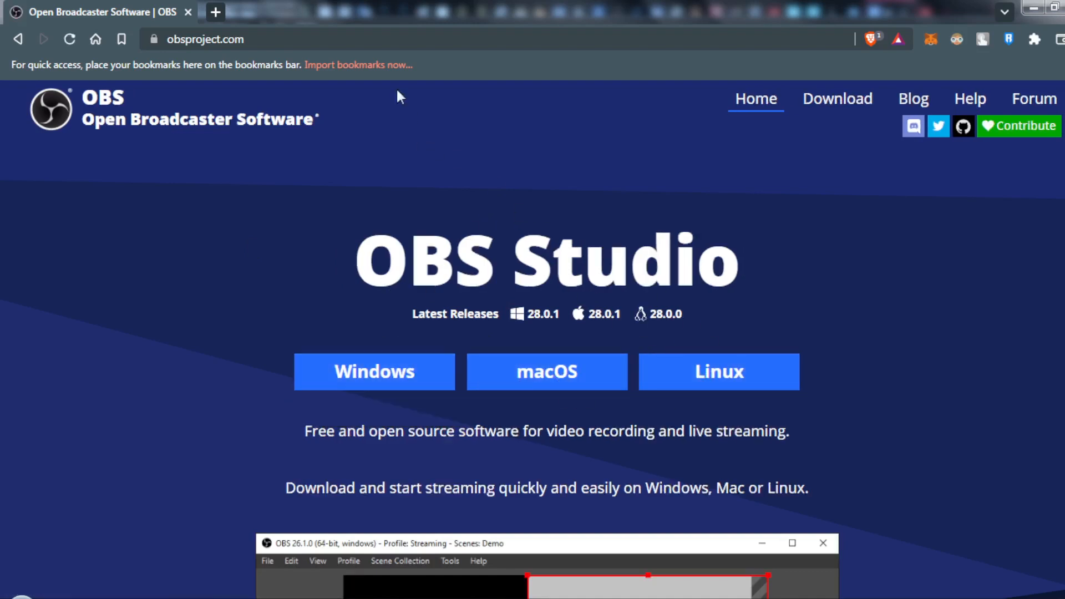
# Search the web for "streamlab" and open the official streamlabs.com website.
pyautogui.click(238, 39)
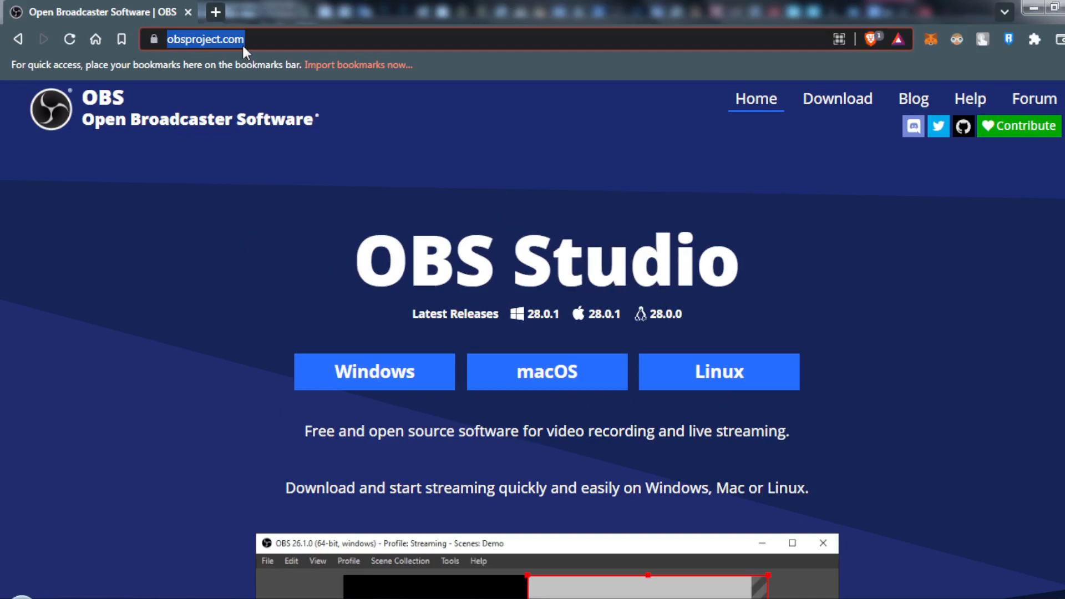
pyautogui.write('streamlab')
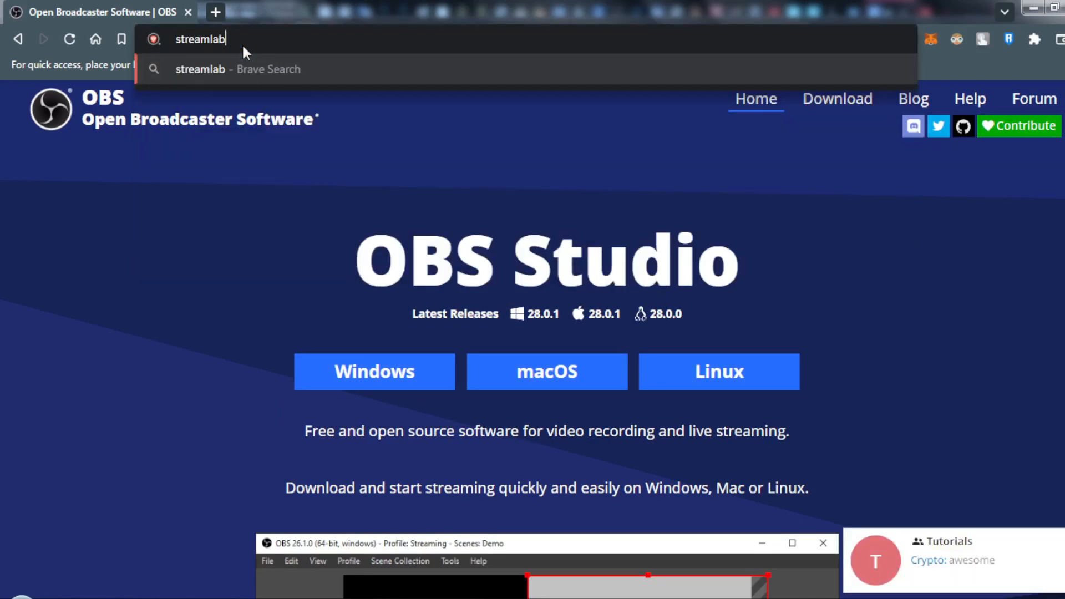
pyautogui.press('Return')
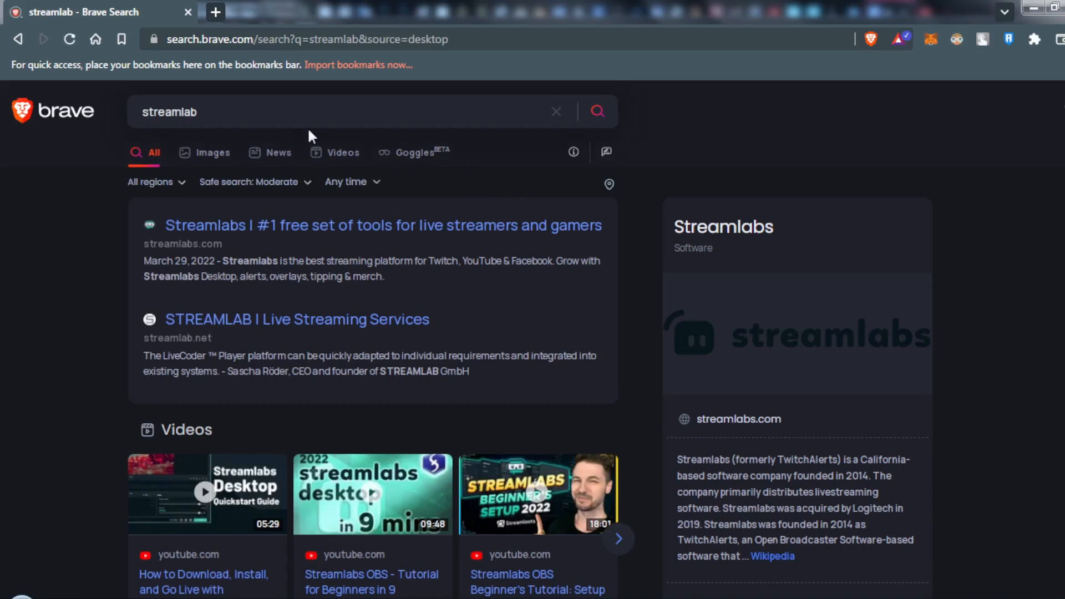
pyautogui.click(223, 227)
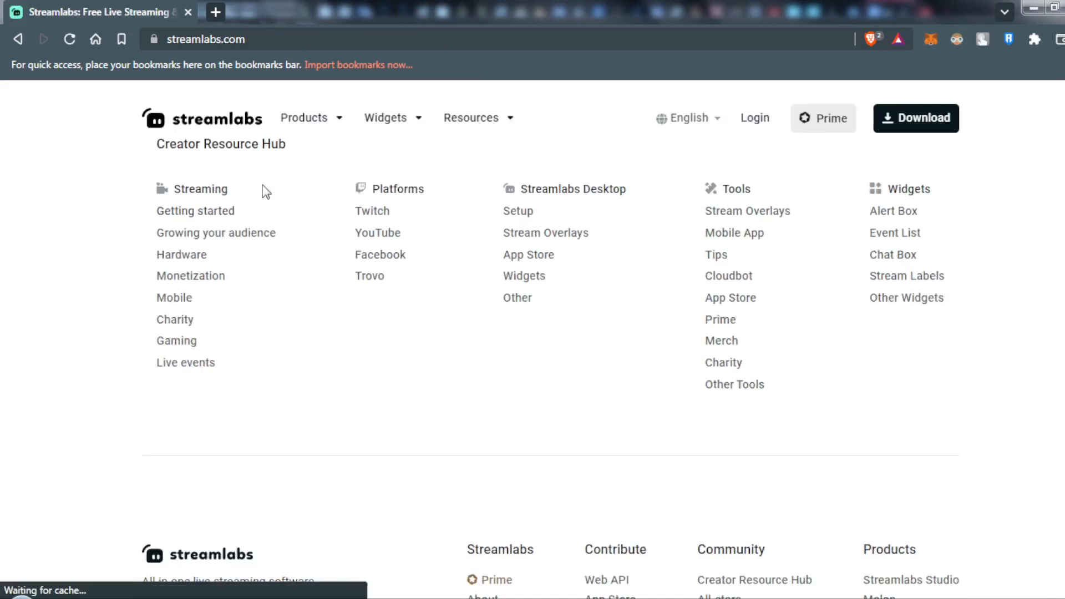
# Look over the Streamlabs home page and log in to the Streamlabs dashboard.
pyautogui.scroll(-2, 342, 255)
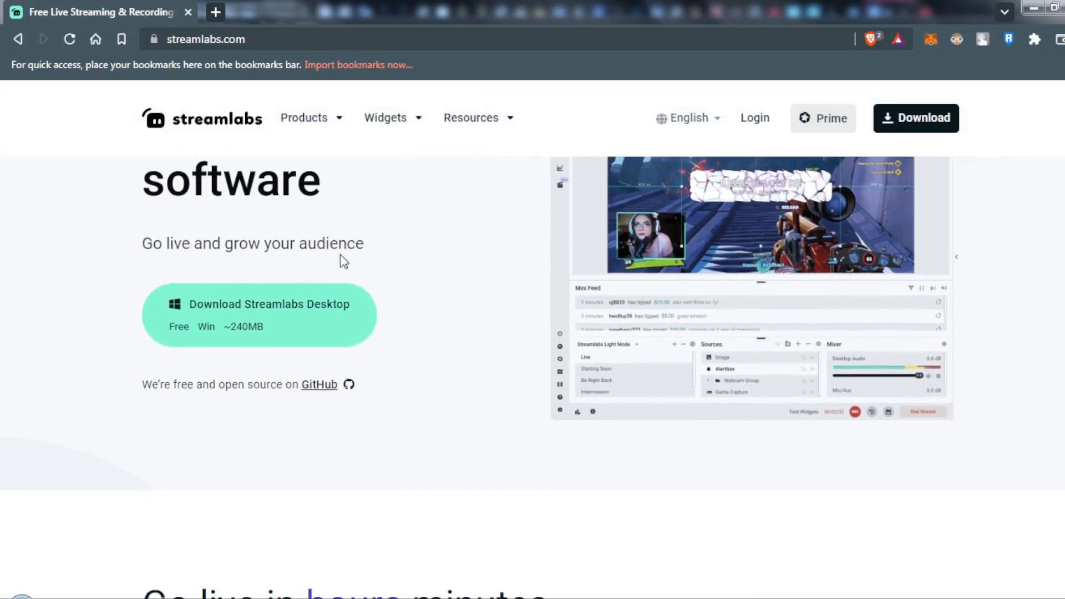
pyautogui.scroll(3, 342, 256)
pyautogui.scroll(-6, 341, 255)
pyautogui.scroll(2, 341, 257)
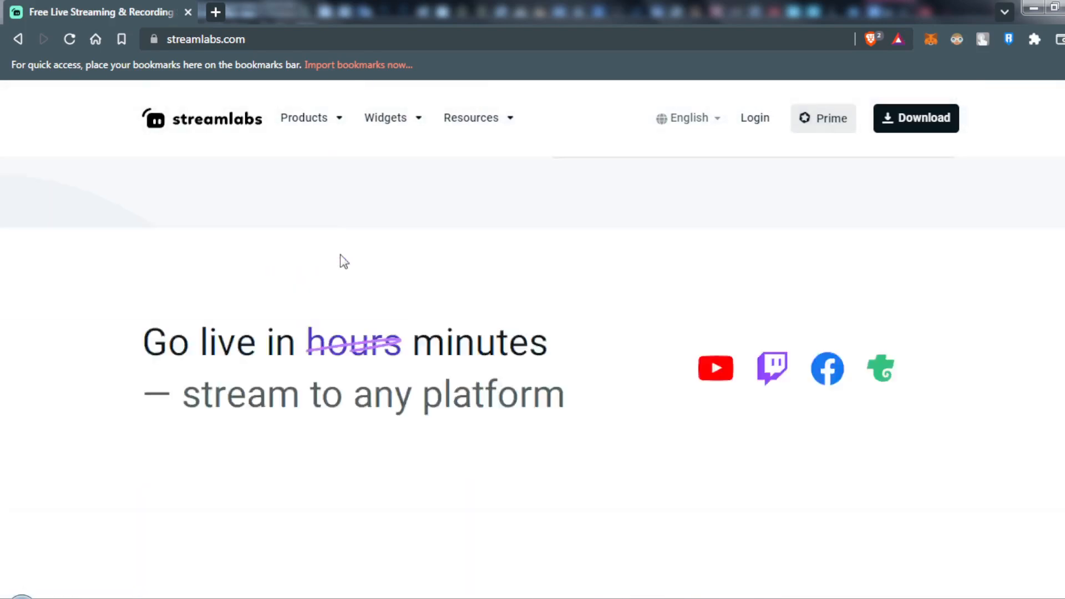
pyautogui.click(757, 120)
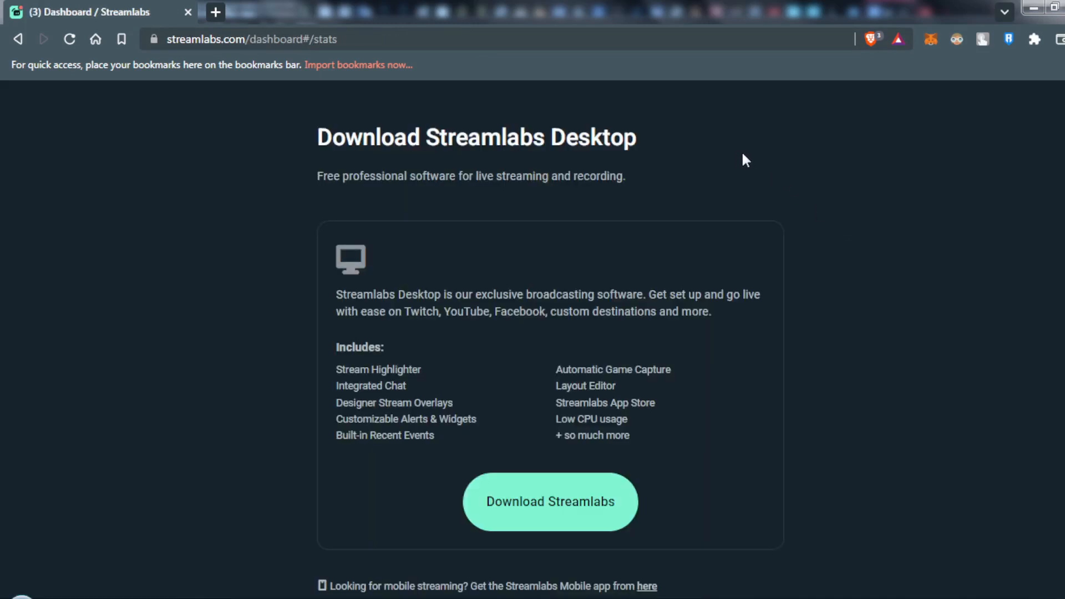
# Skip the Streamlabs Desktop download and the donation setup during onboarding.
pyautogui.scroll(-2, 703, 173)
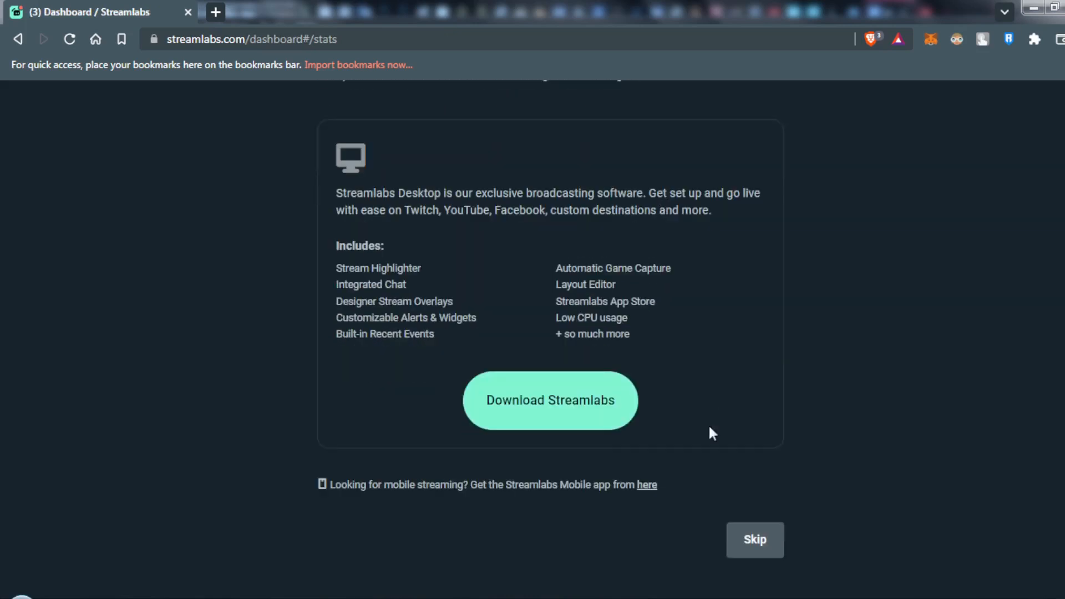
pyautogui.click(766, 540)
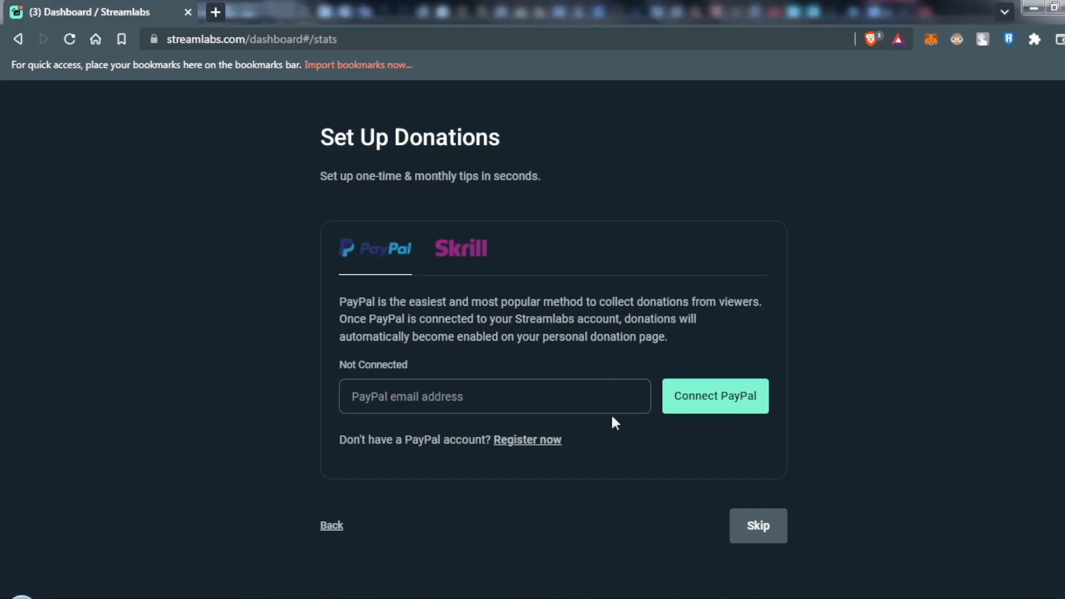
pyautogui.click(762, 541)
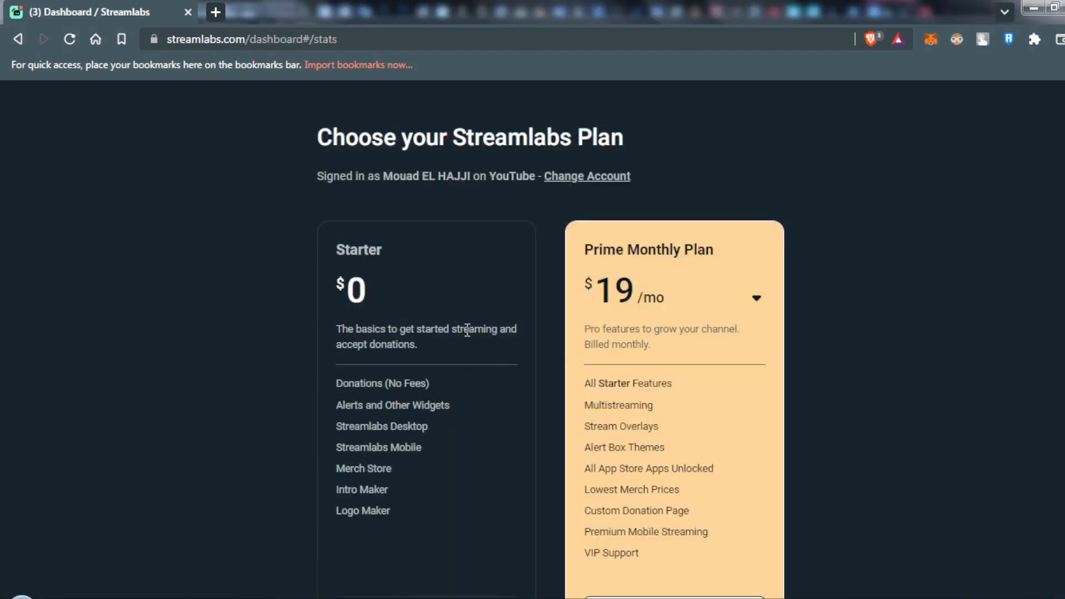
# Compare the Streamlabs plans, choose the free Starter plan and complete the onboarding.
pyautogui.scroll(-3, 481, 271)
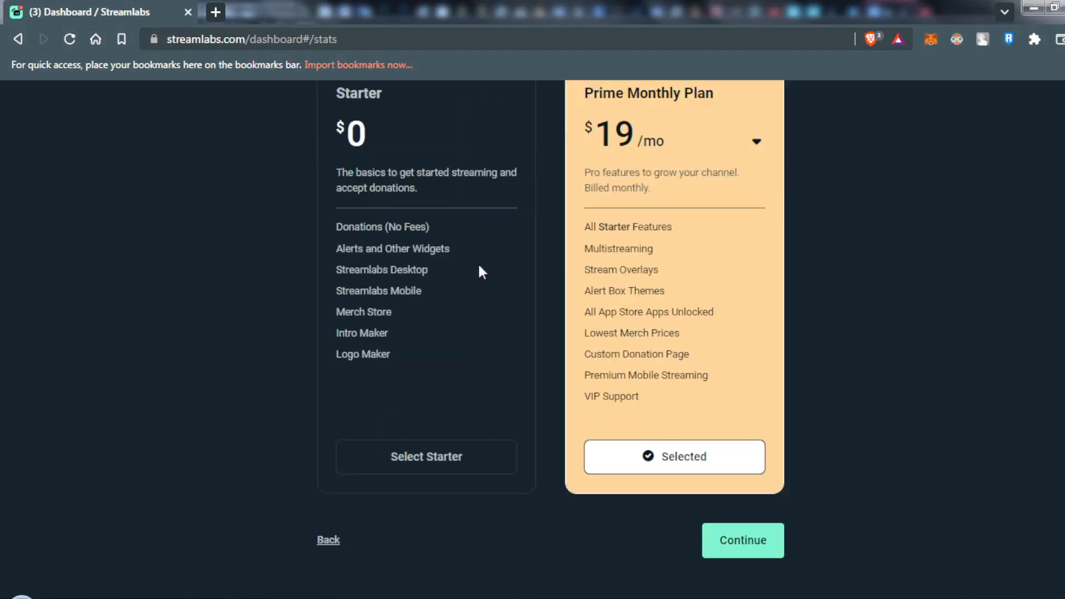
pyautogui.scroll(2, 481, 271)
pyautogui.scroll(1, 481, 271)
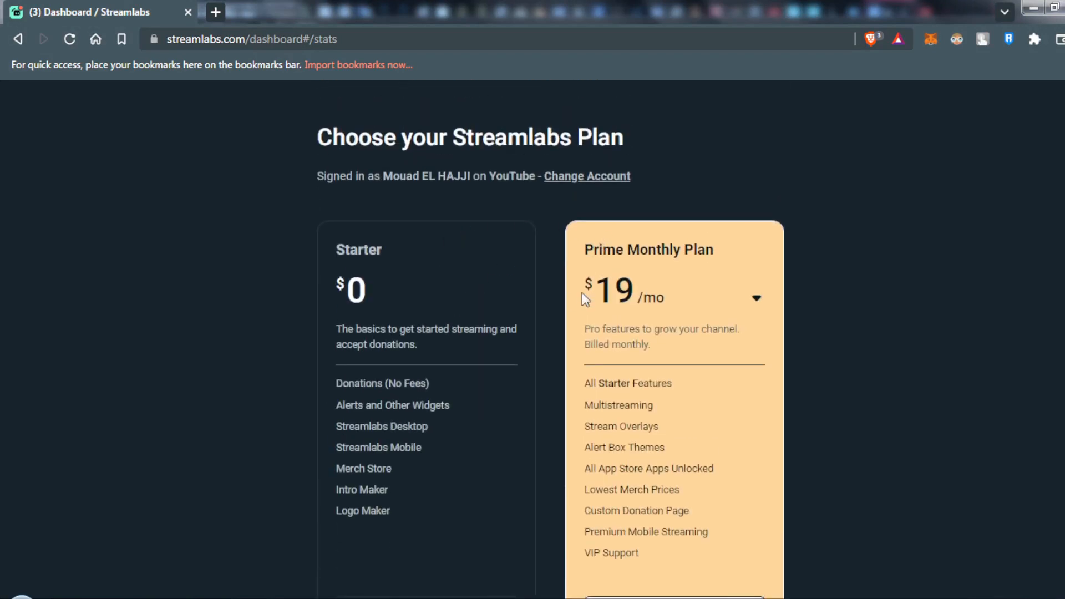
pyautogui.scroll(-3, 475, 411)
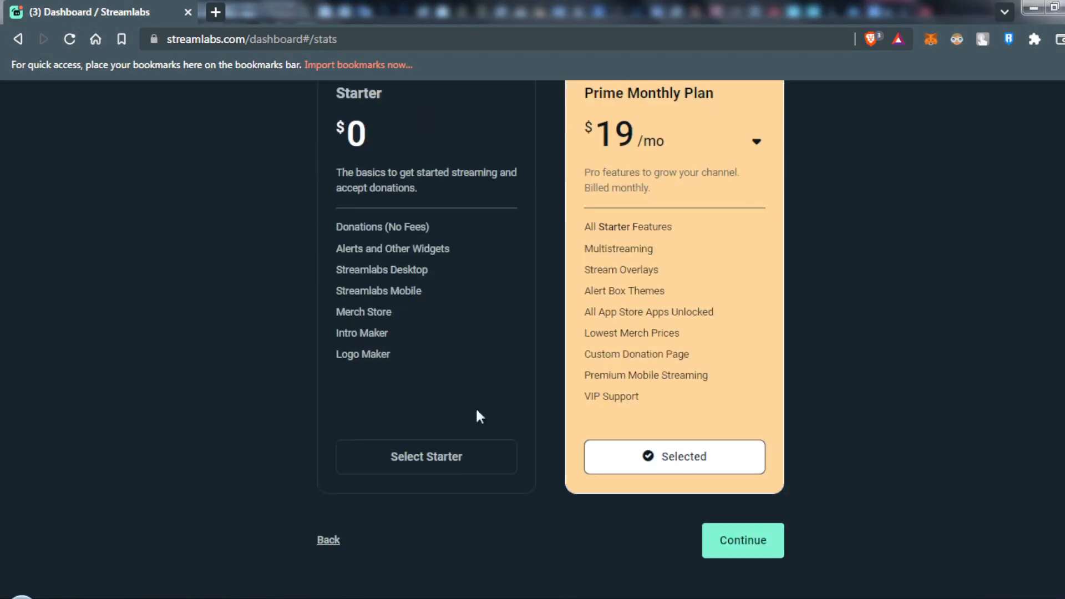
pyautogui.click(445, 464)
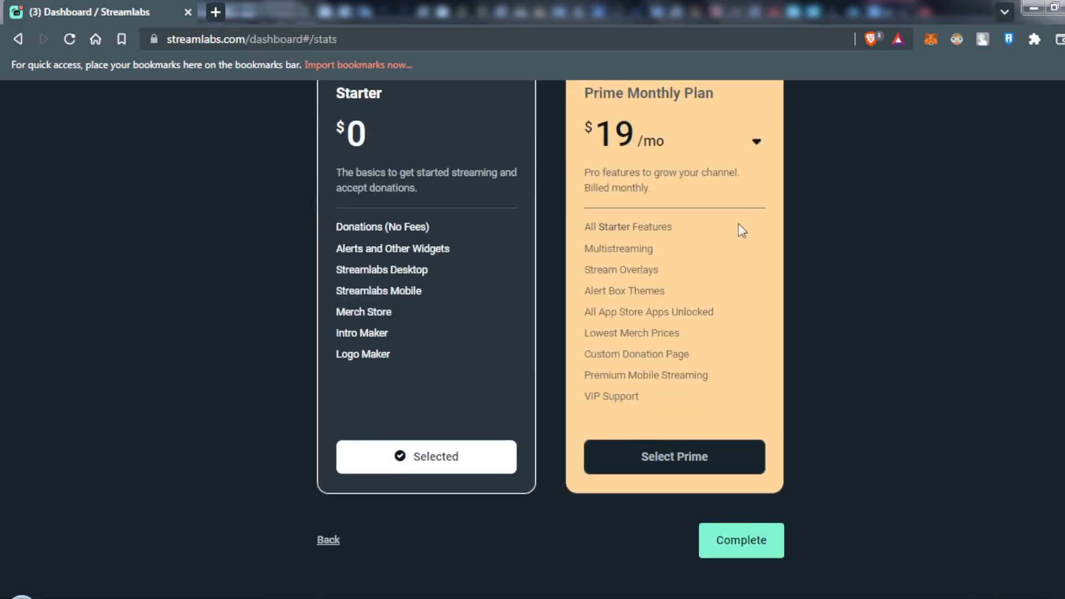
pyautogui.click(721, 532)
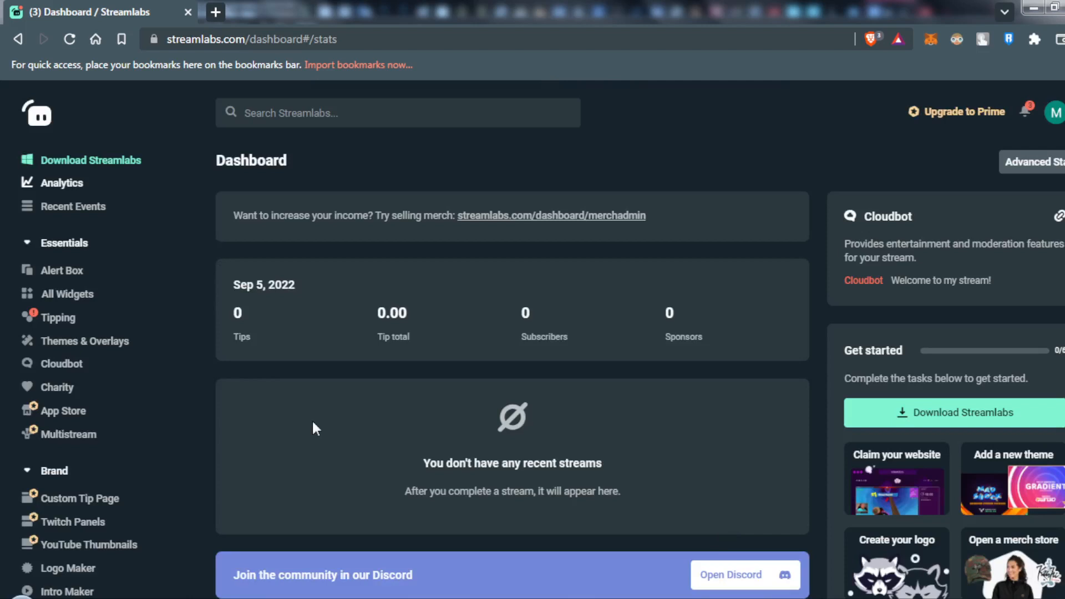
# Open the Alert Box settings, look through the introductory tutorial's sections and dismiss it.
pyautogui.click(59, 276)
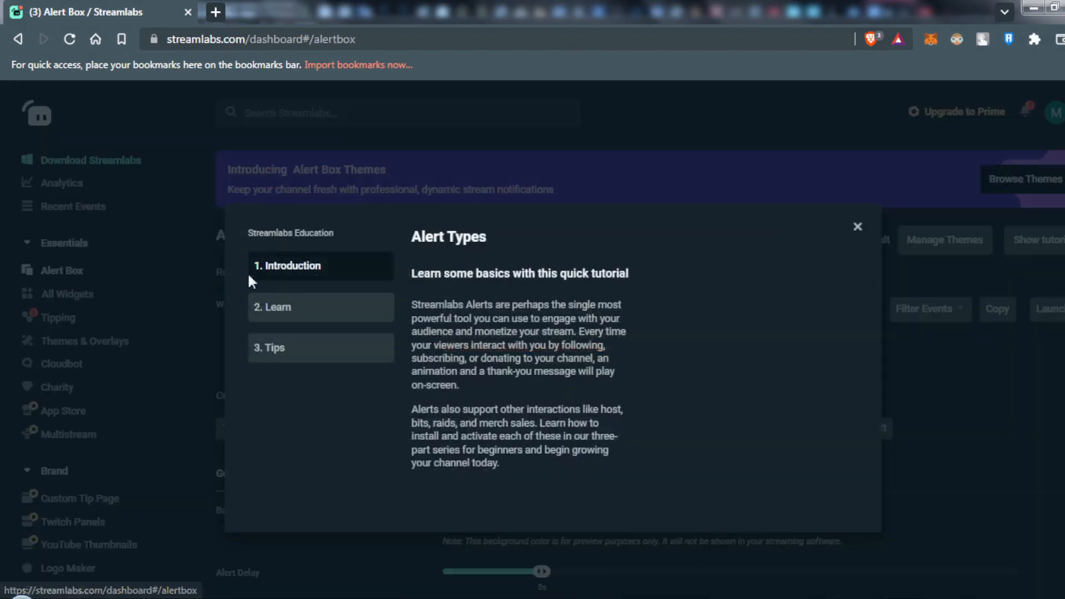
pyautogui.click(299, 310)
pyautogui.click(293, 345)
pyautogui.click(295, 270)
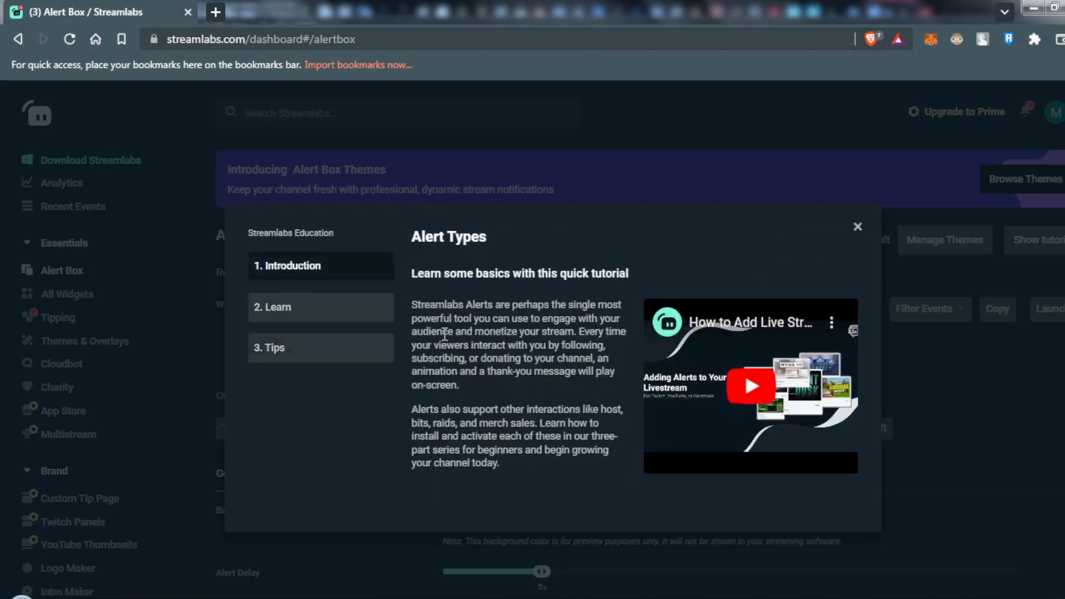
pyautogui.click(325, 348)
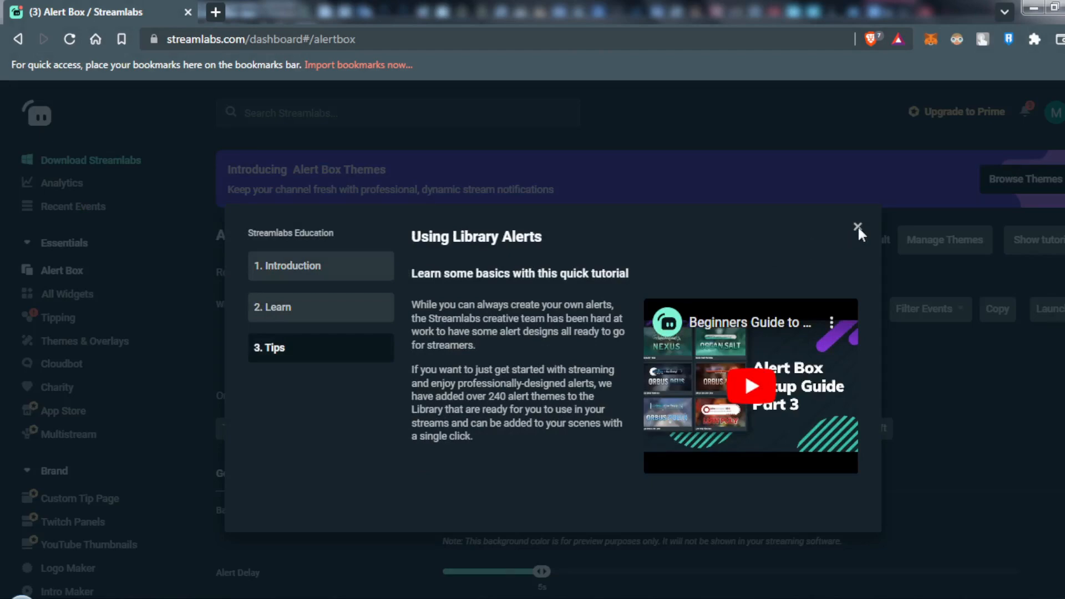
pyautogui.click(858, 226)
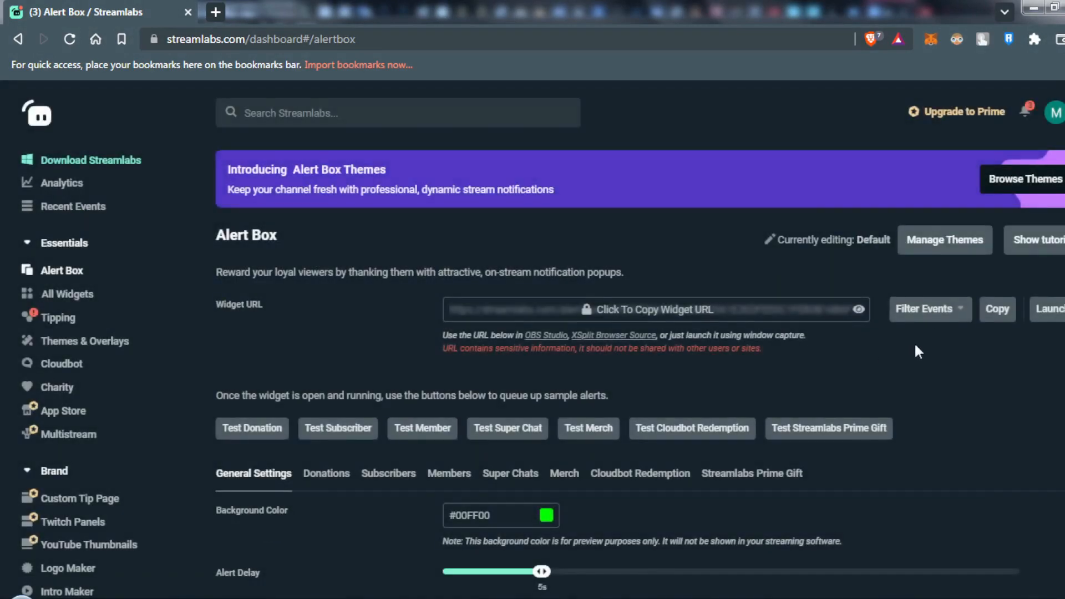
# Examine the Alert Box general settings, including alert delay, layout, profanity filter and custom bad words.
pyautogui.scroll(-4, 916, 344)
pyautogui.scroll(4, 915, 346)
pyautogui.scroll(-6, 915, 348)
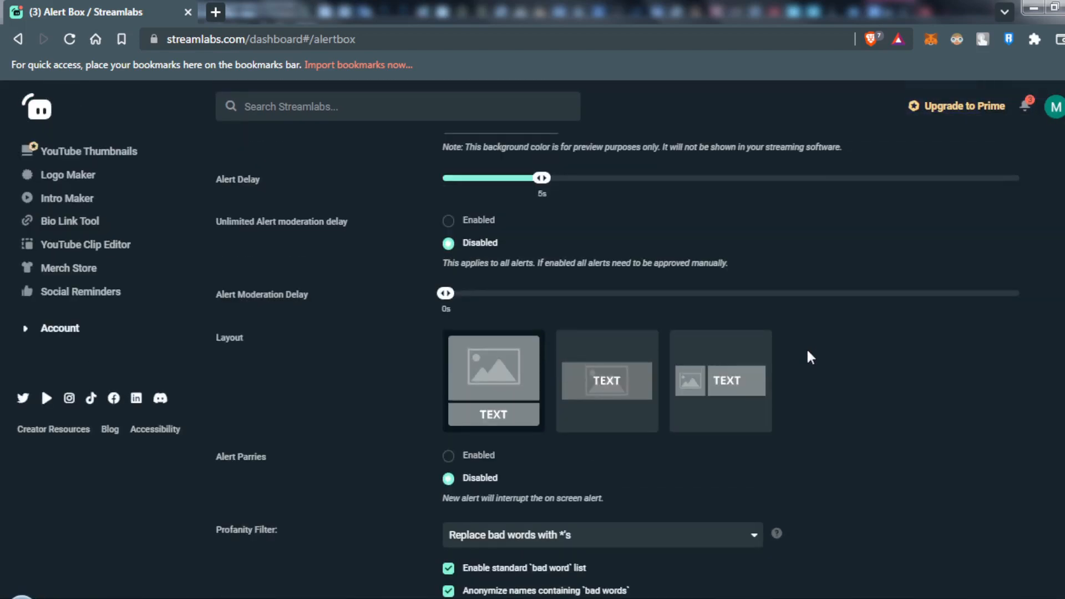
pyautogui.scroll(1, 805, 359)
pyautogui.scroll(-2, 722, 369)
pyautogui.scroll(1, 627, 388)
pyautogui.scroll(-3, 554, 394)
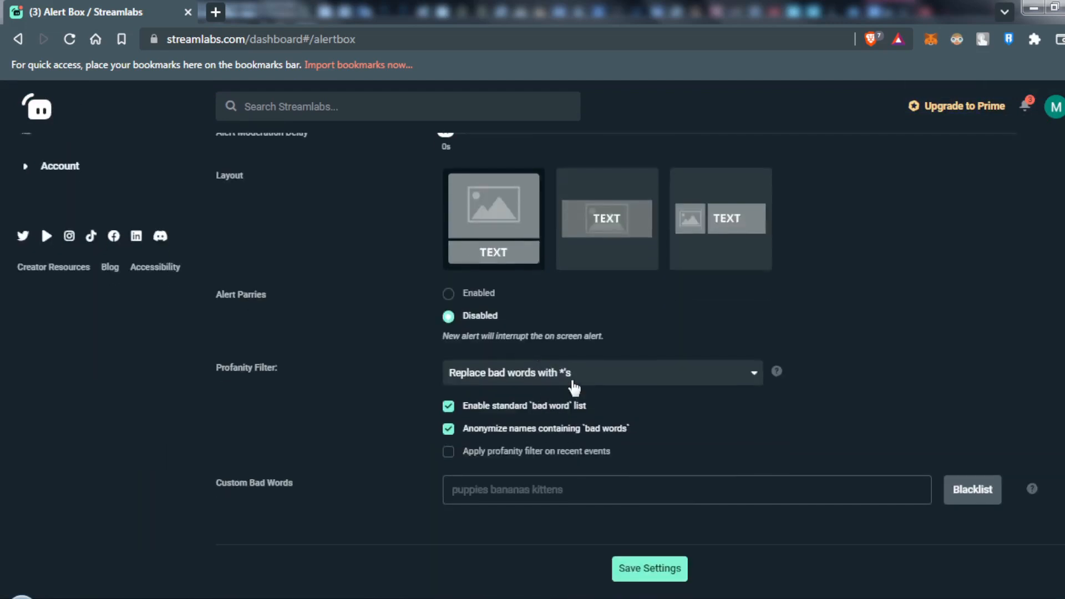
pyautogui.click(498, 490)
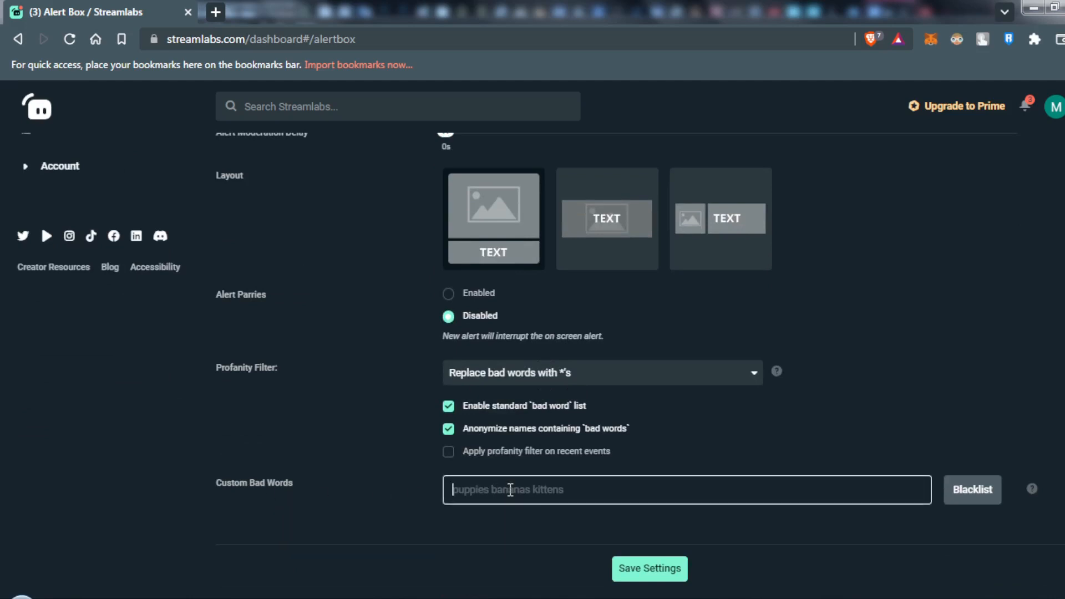
pyautogui.scroll(15, 510, 491)
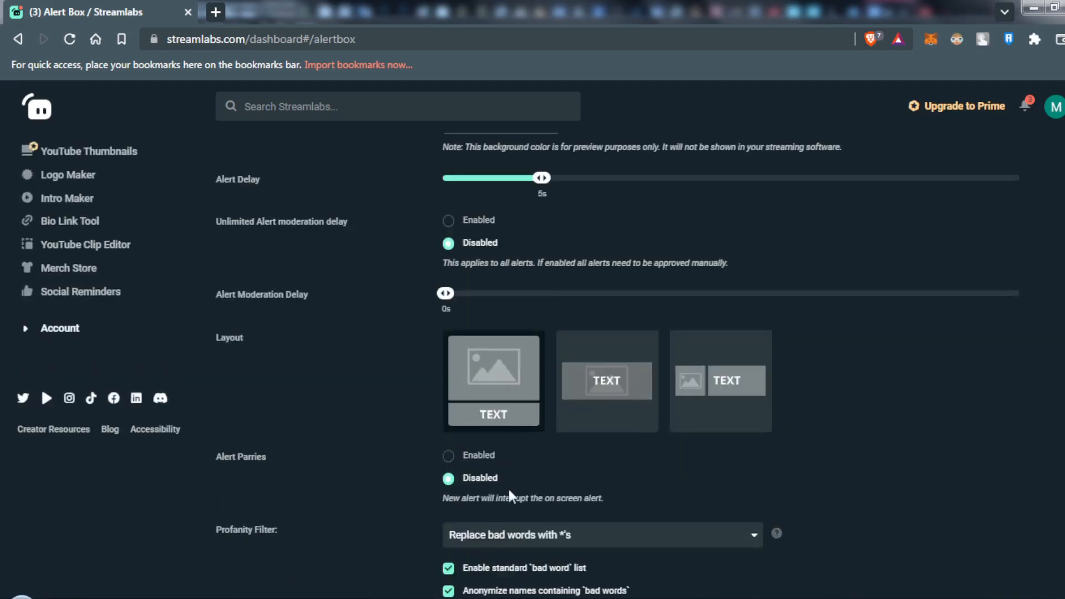
pyautogui.scroll(-1, 485, 491)
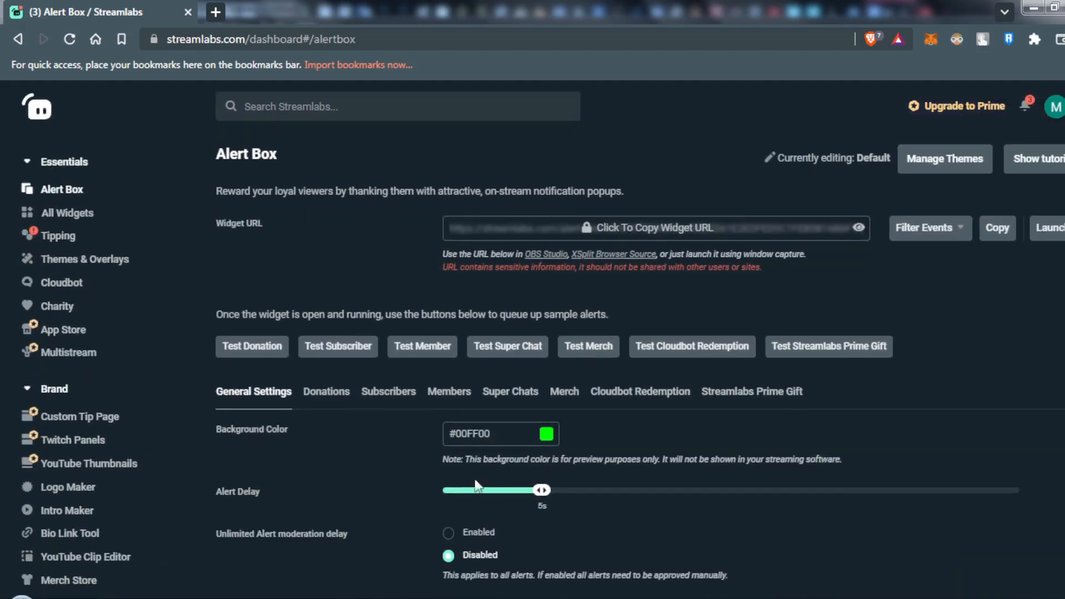
# View the Alert Box donation alert settings and return to the general settings.
pyautogui.click(324, 392)
pyautogui.scroll(-1, 390, 384)
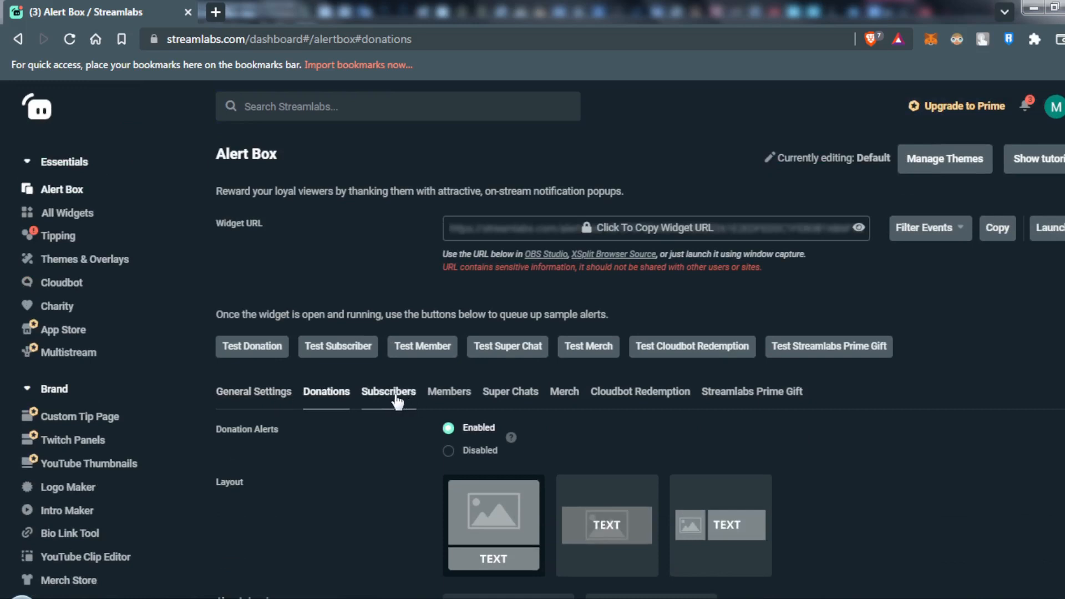
pyautogui.click(281, 393)
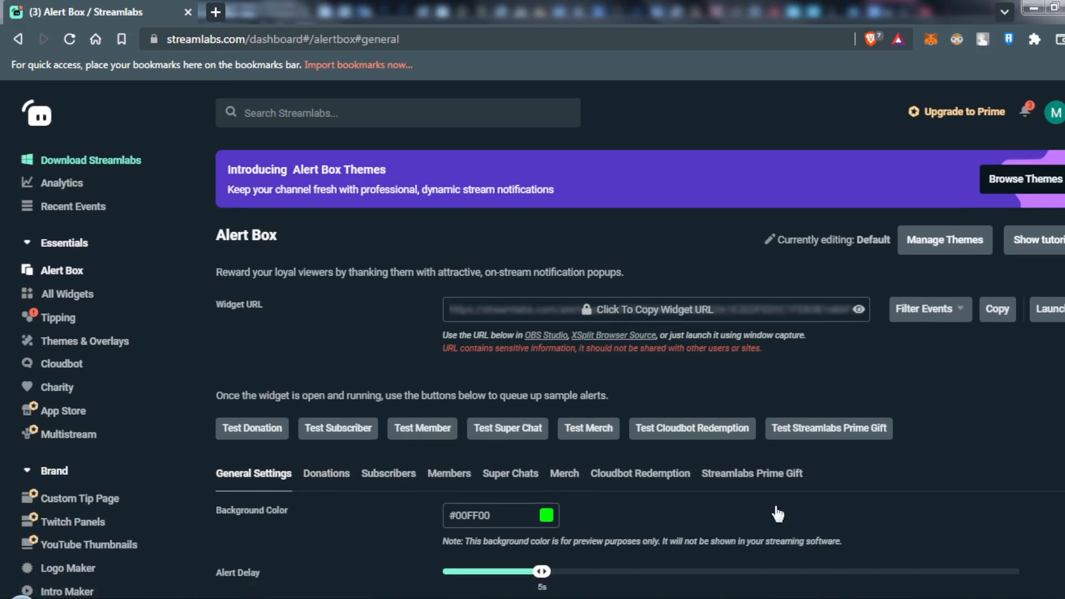
# Copy the Alert Box widget URL, accepting the notice about keeping it private.
pyautogui.scroll(-8, 771, 504)
pyautogui.scroll(2, 552, 466)
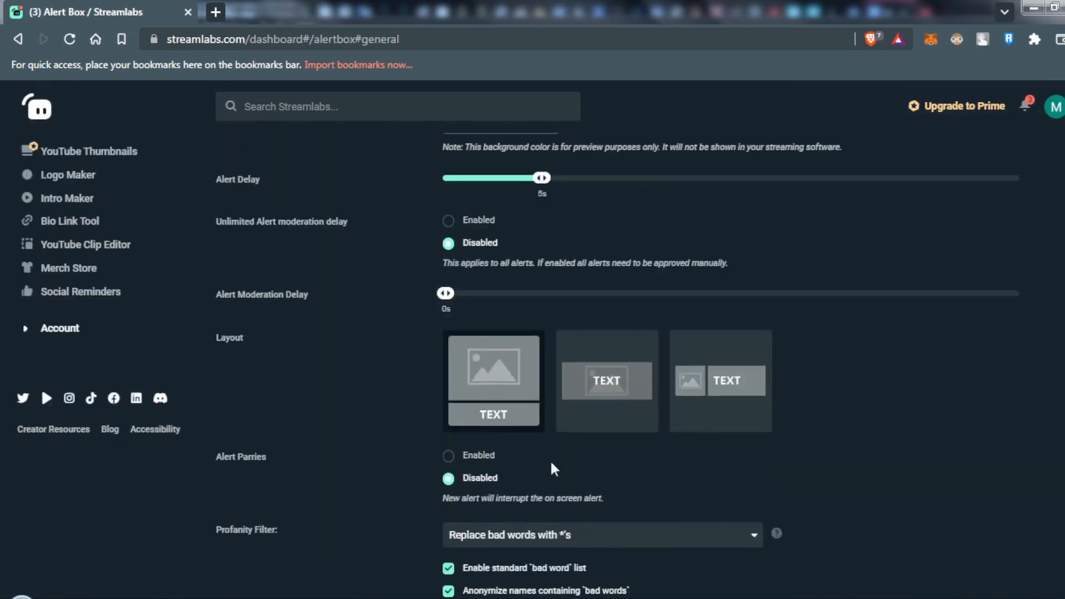
pyautogui.scroll(7, 550, 460)
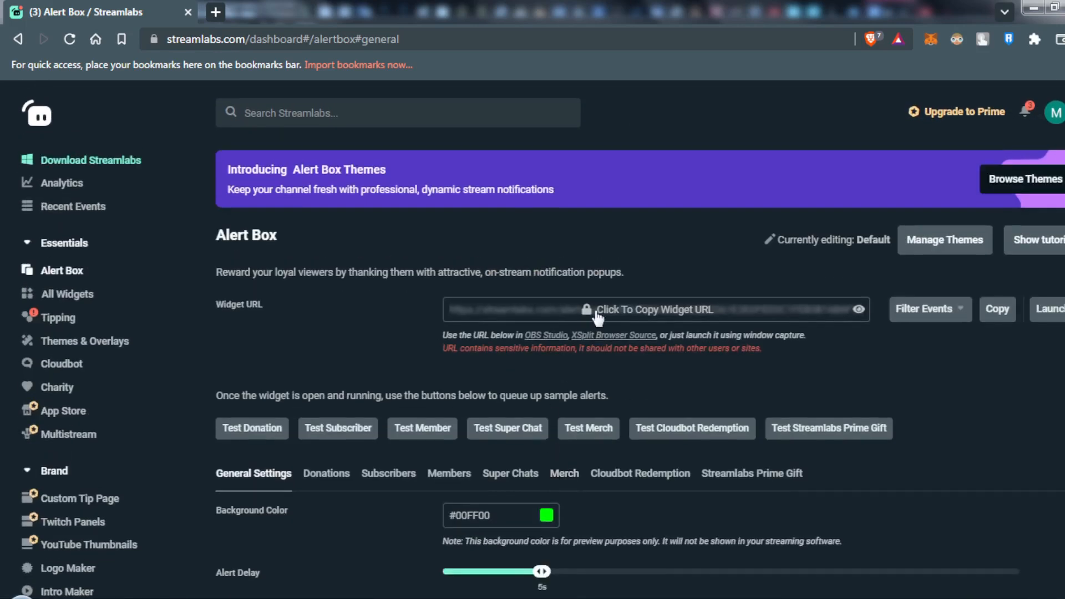
pyautogui.click(610, 309)
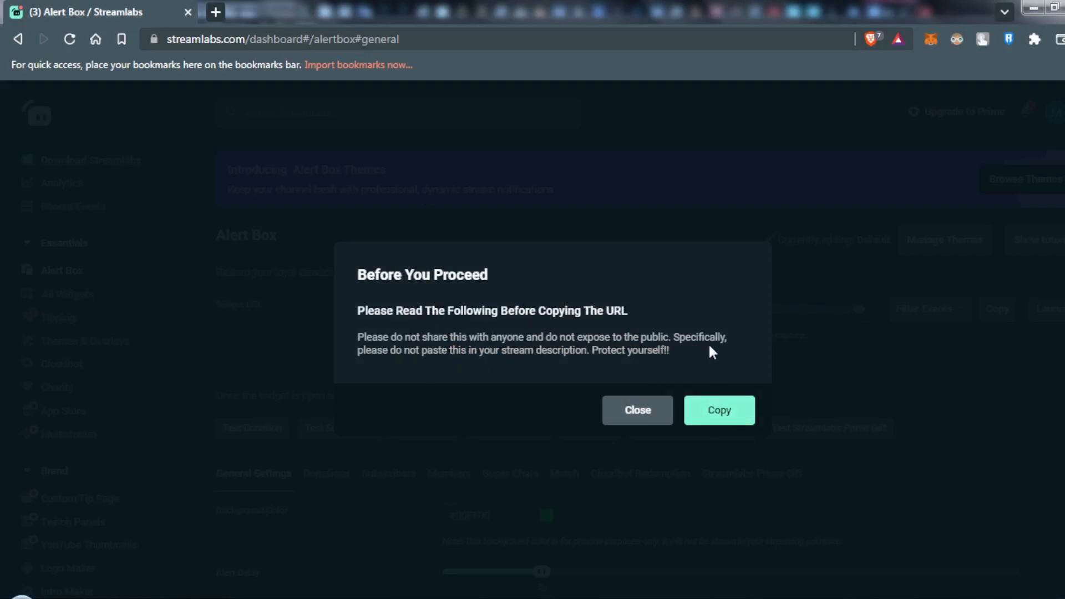
pyautogui.click(715, 410)
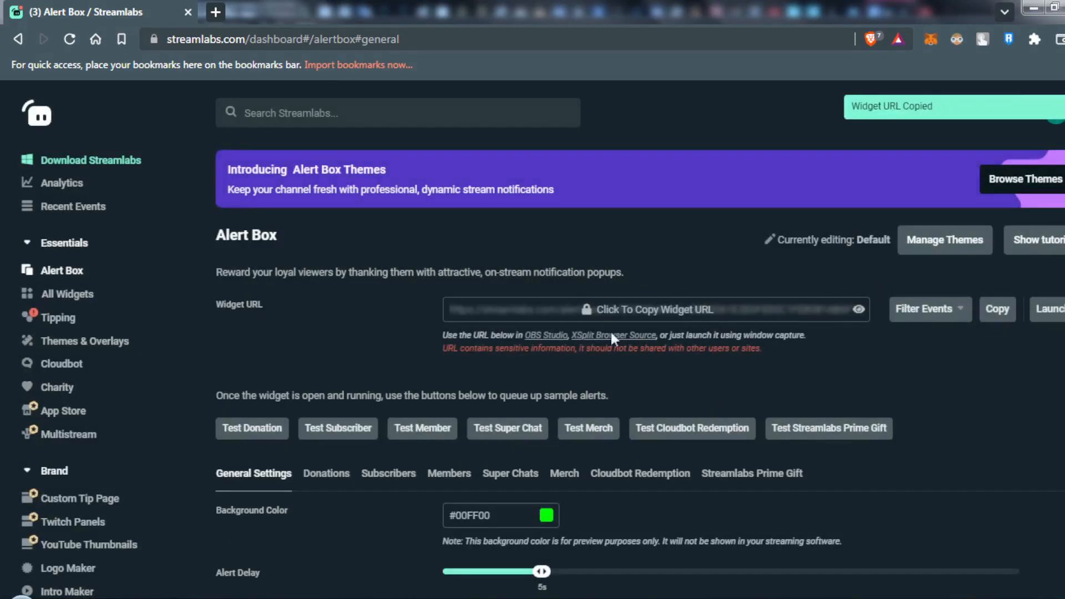
# Switch to OBS Studio and add a new scene named Scene 2.
pyautogui.click(112, 505)
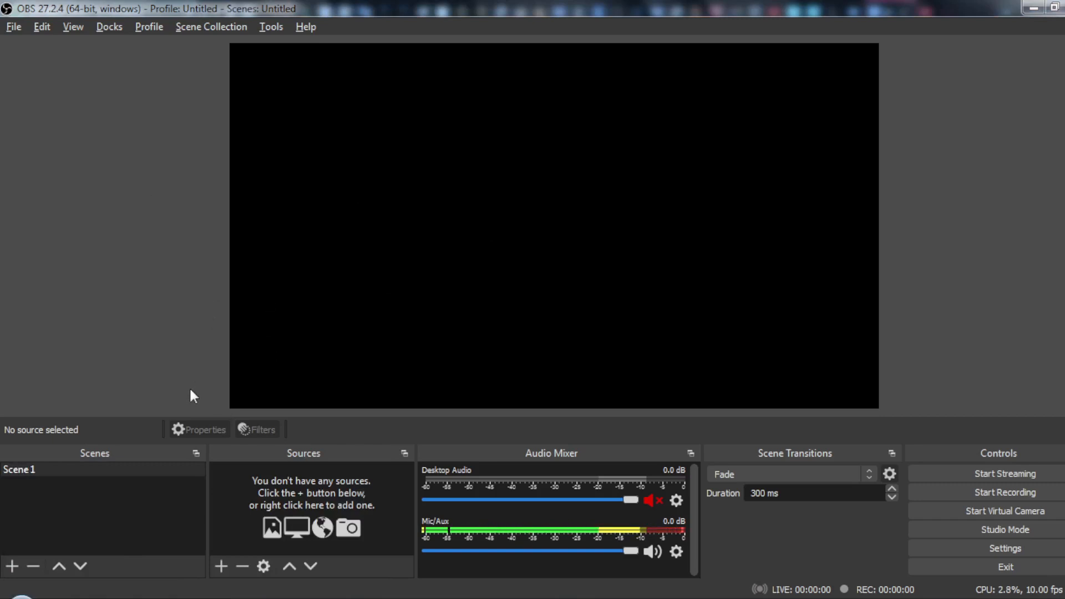
pyautogui.click(12, 566)
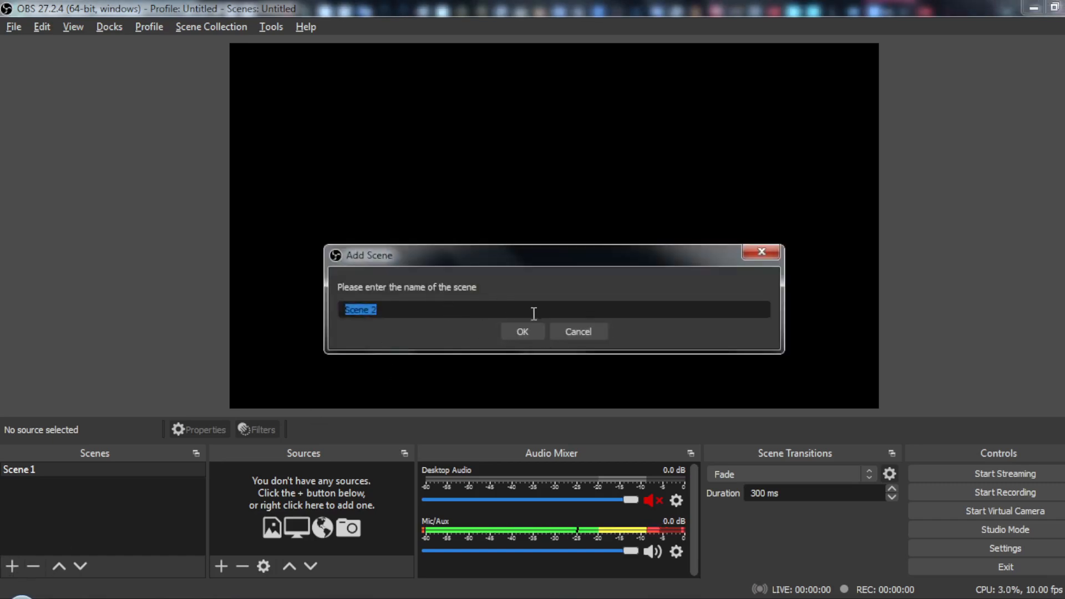
pyautogui.click(523, 332)
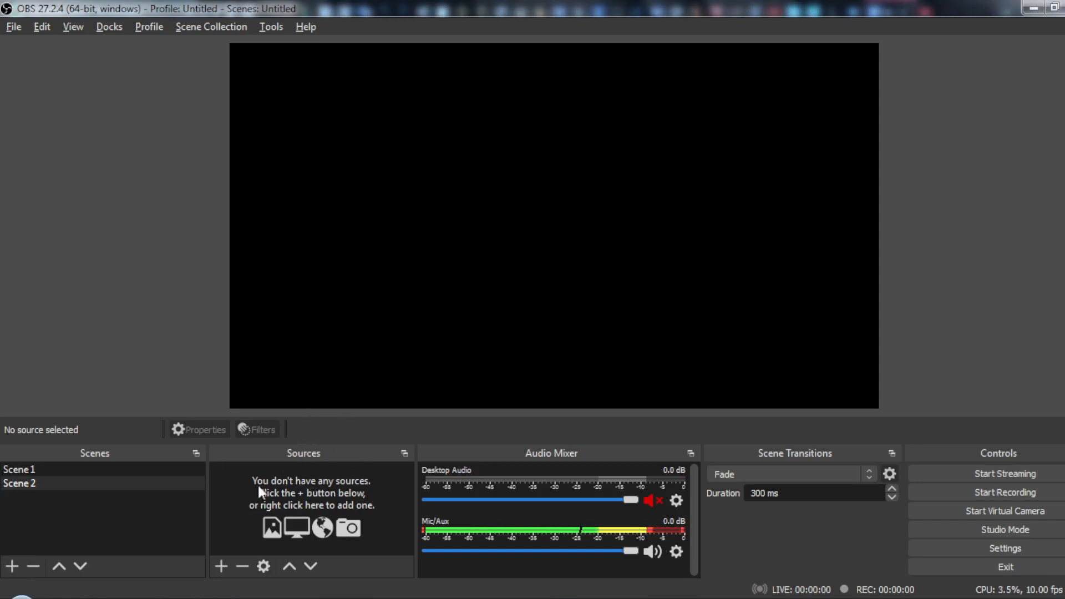
# Create a new visible Browser source named Browser in Scene 2.
pyautogui.click(222, 566)
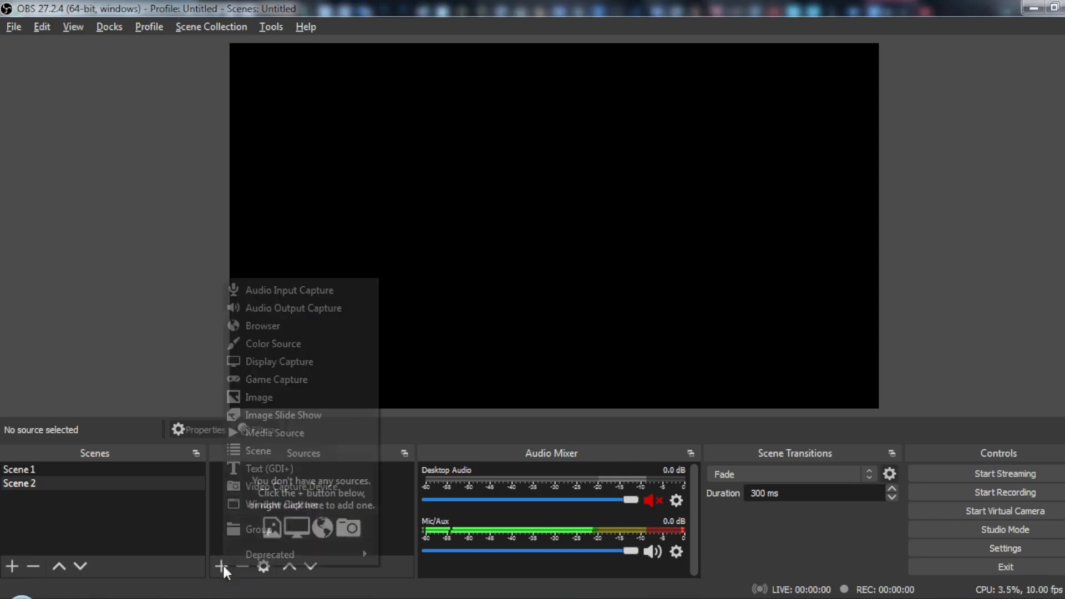
pyautogui.click(261, 326)
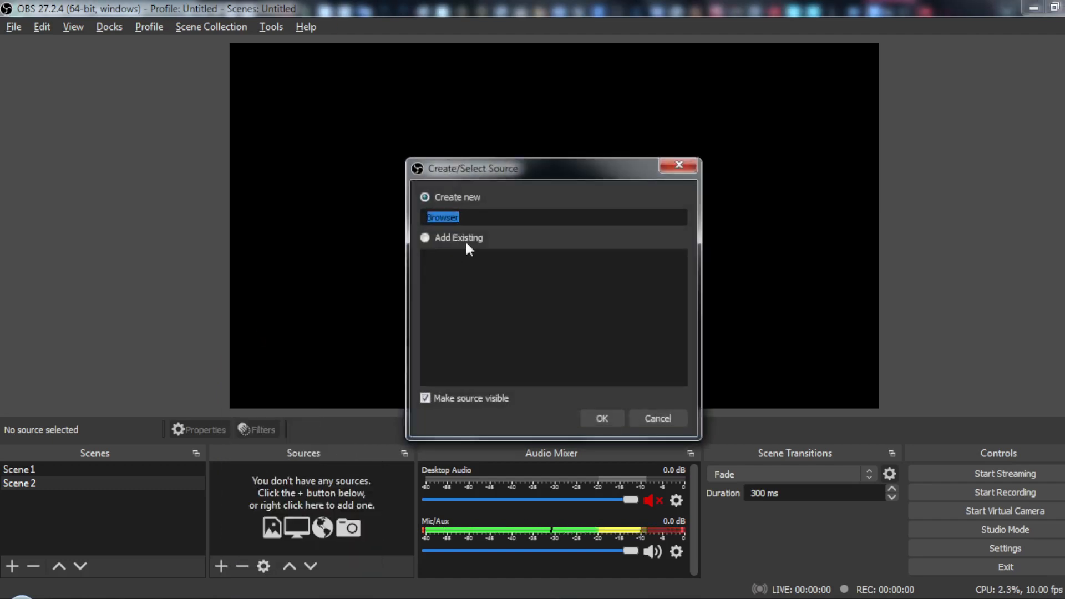
pyautogui.click(595, 415)
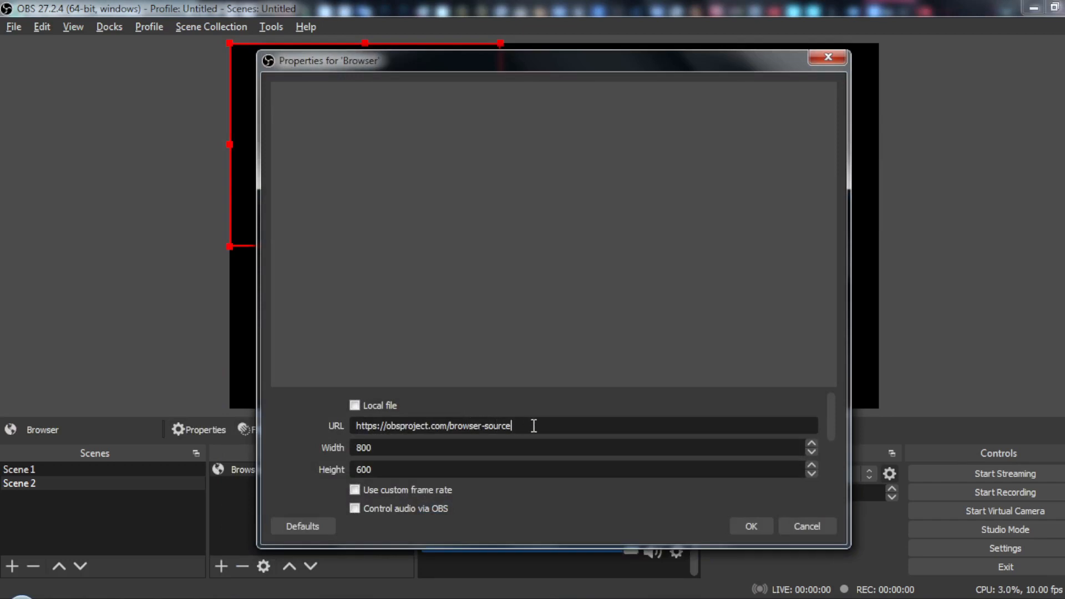
# Replace the Browser source's default URL with the copied private Alert Box widget URL and accept the properties.
pyautogui.doubleClick(534, 425)
pyautogui.moveTo(534, 424); pyautogui.dragTo(328, 426)
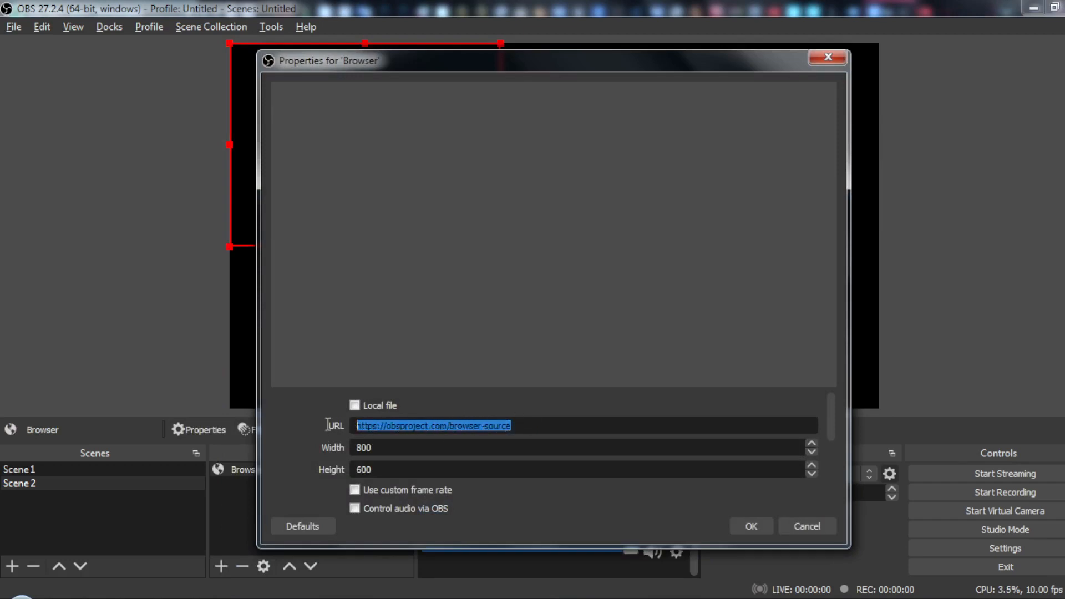
pyautogui.press('BackSpace')
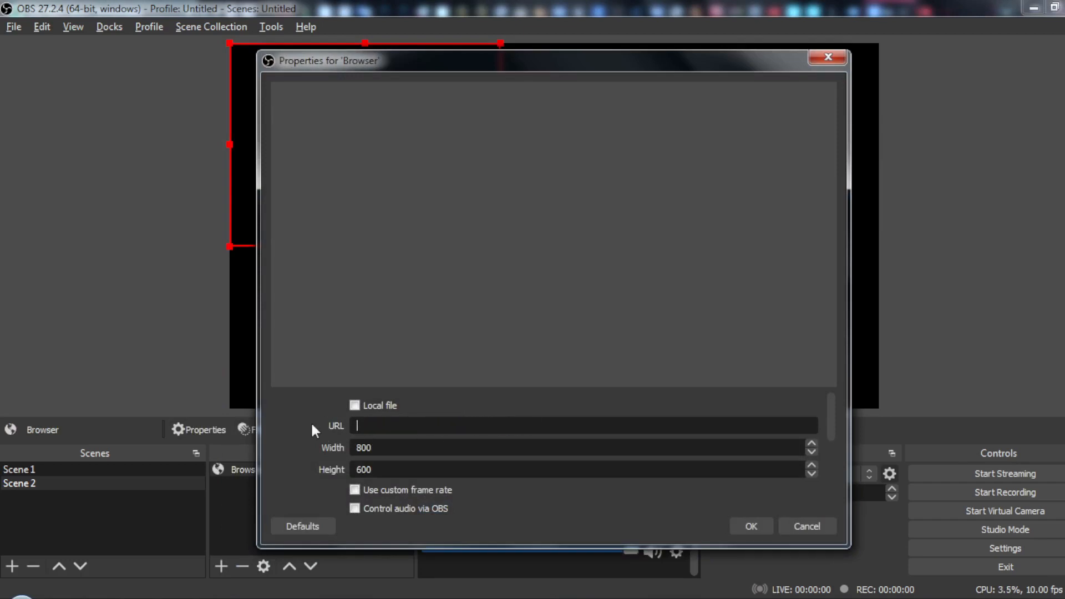
pyautogui.hotkey('ctrl', 'v')
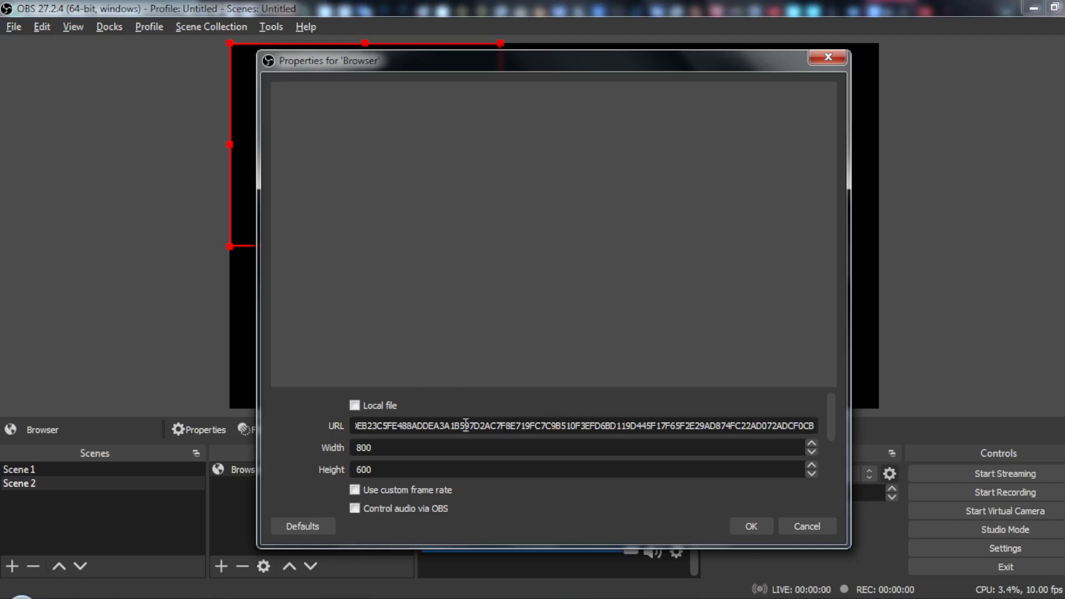
pyautogui.click(746, 526)
# Move and resize the Browser source on the preview canvas, placing it slightly above the centre.
pyautogui.moveTo(373, 73); pyautogui.dragTo(484, 72)
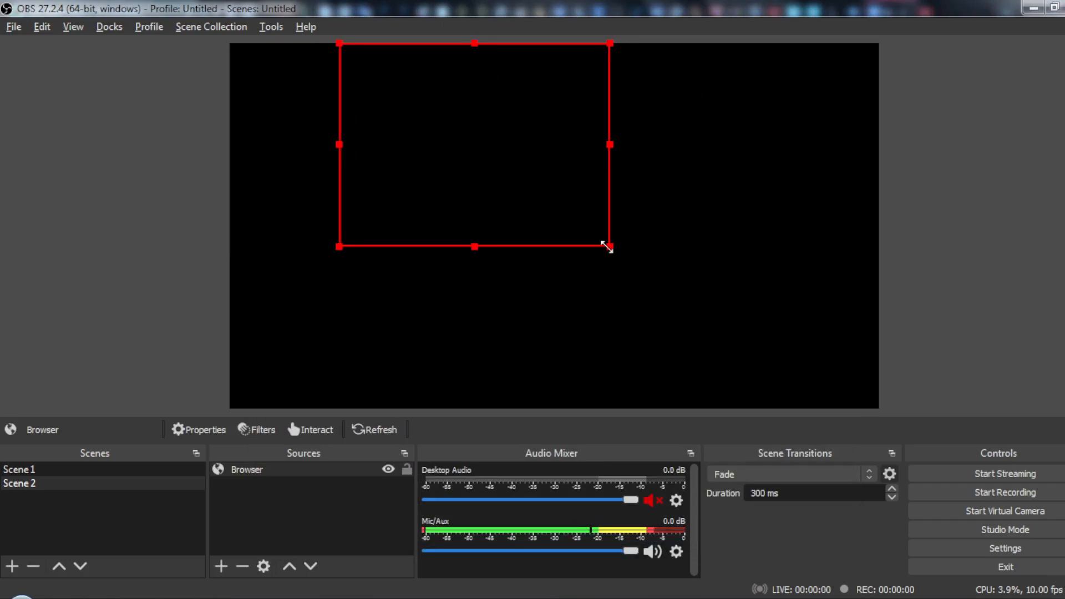
pyautogui.moveTo(607, 246); pyautogui.dragTo(546, 204)
pyautogui.moveTo(443, 134); pyautogui.dragTo(505, 181)
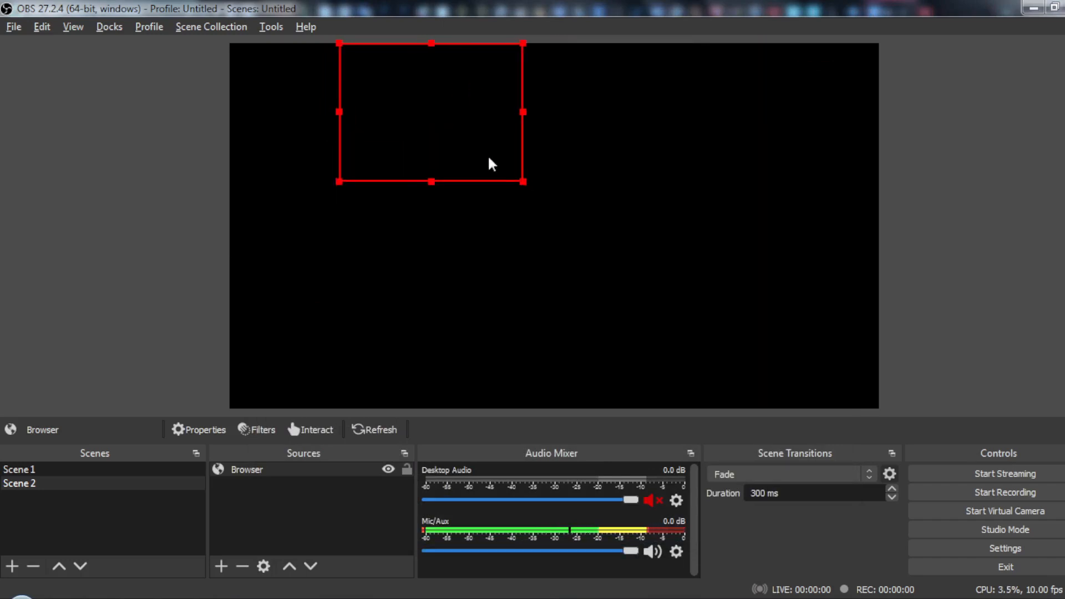
pyautogui.moveTo(452, 106); pyautogui.dragTo(568, 127)
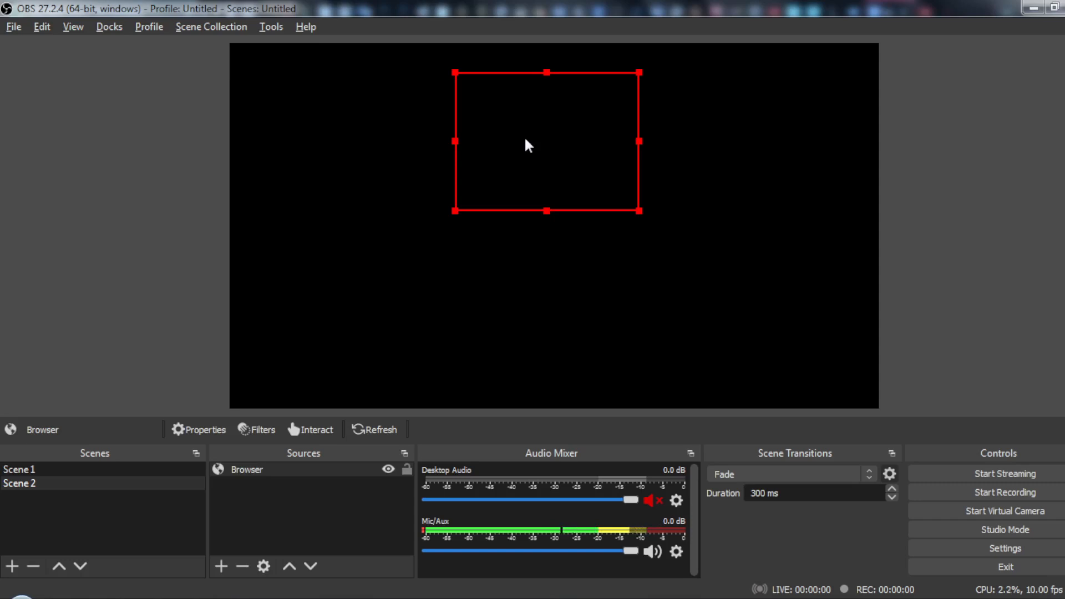
pyautogui.moveTo(526, 141); pyautogui.dragTo(473, 114)
pyautogui.moveTo(586, 180); pyautogui.dragTo(656, 252)
pyautogui.moveTo(536, 173); pyautogui.dragTo(544, 197)
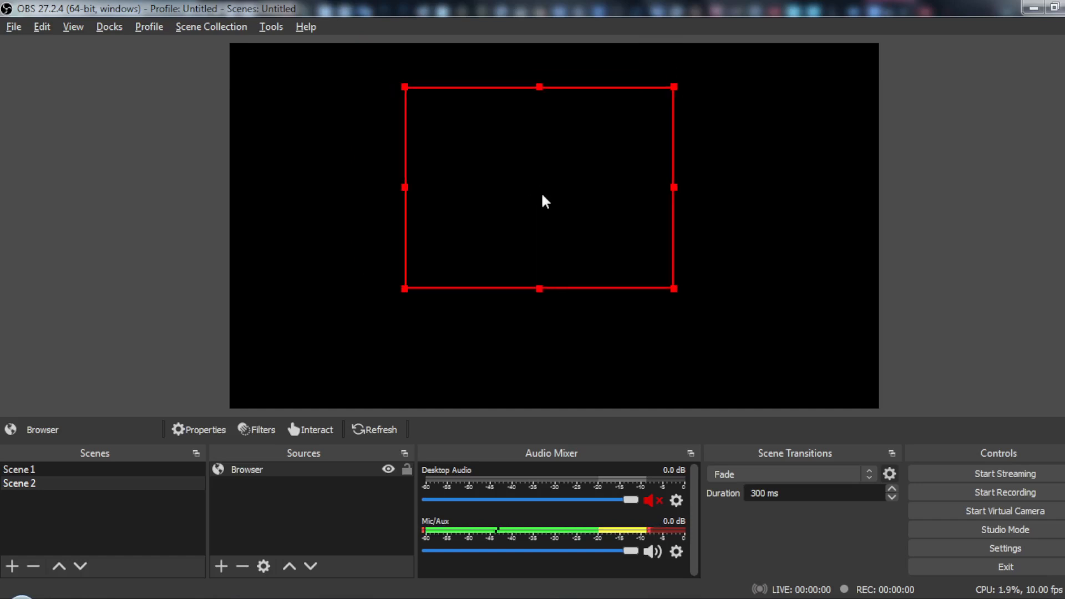